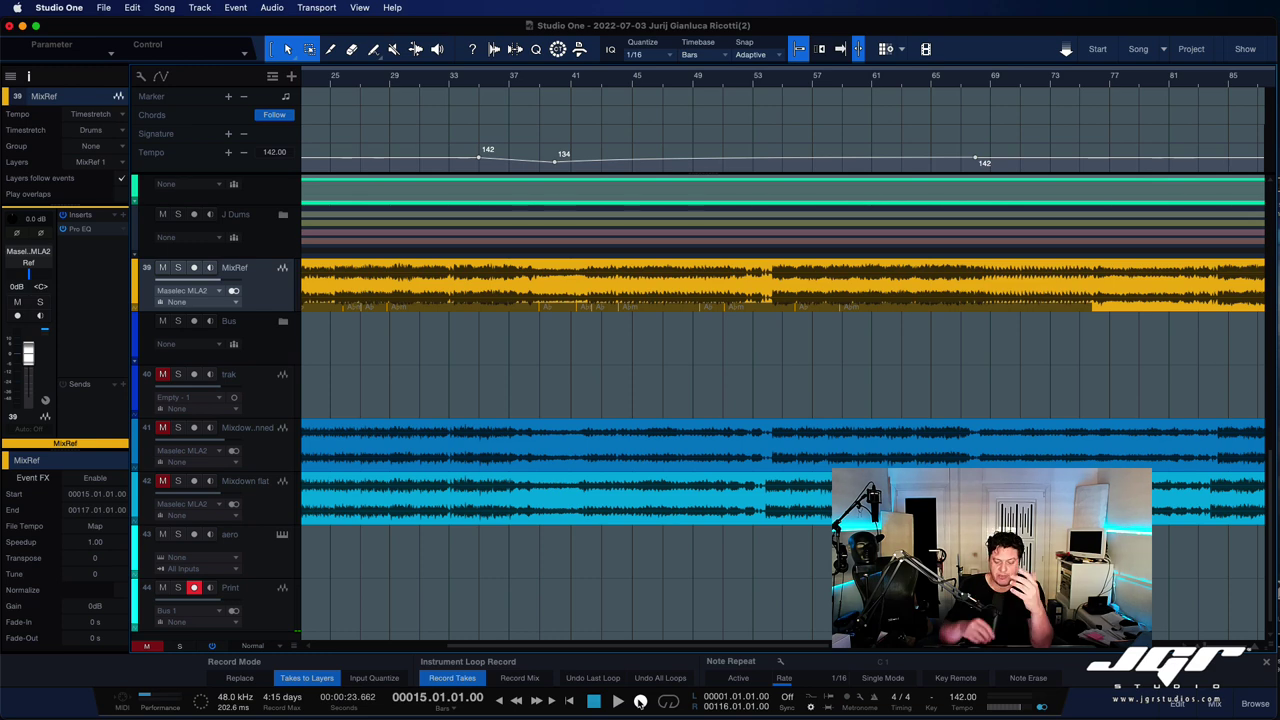
Play the song briefly from bar 1 and stop playback
{"action": "key", "text": "comma"}
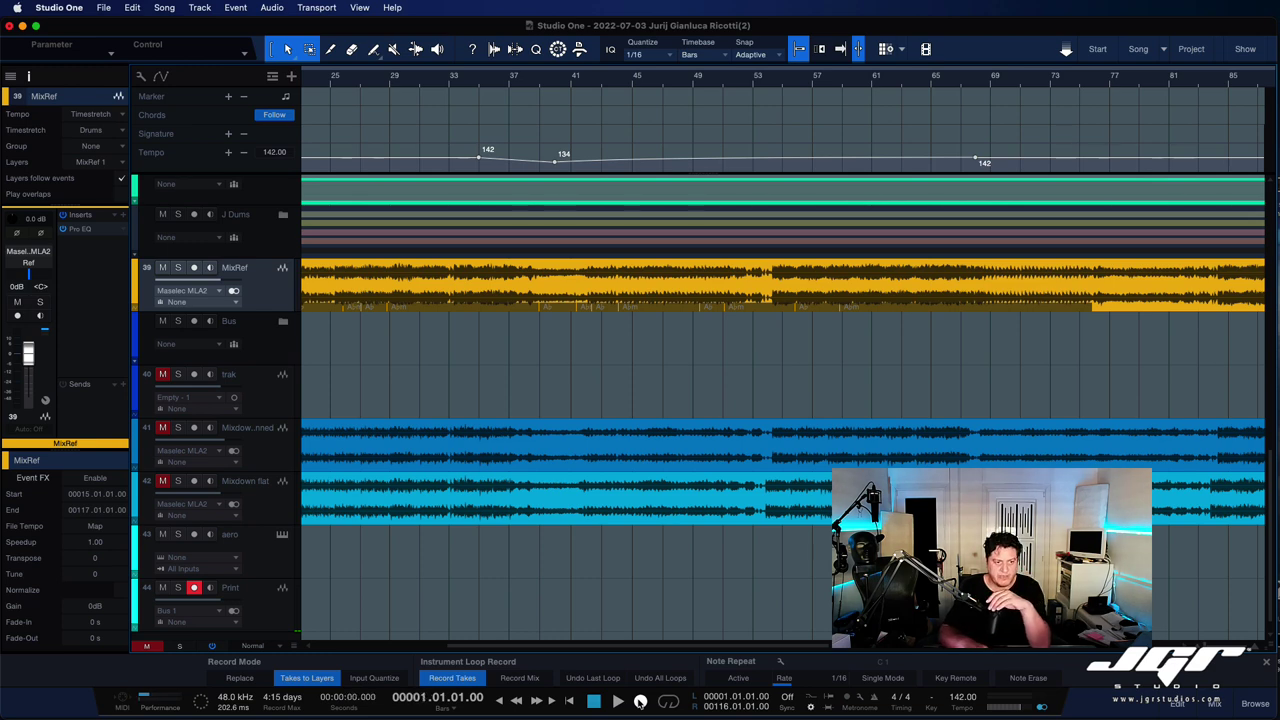
{"action": "key", "text": "space"}
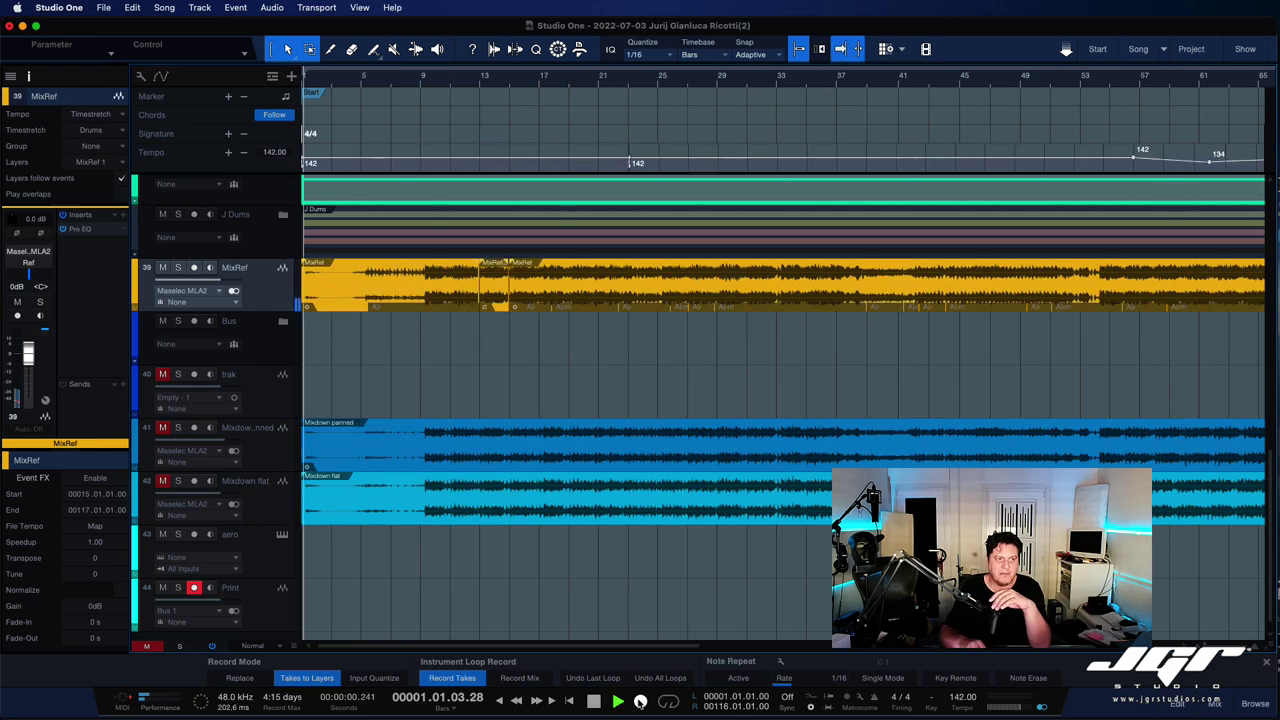
{"action": "key", "text": "space"}
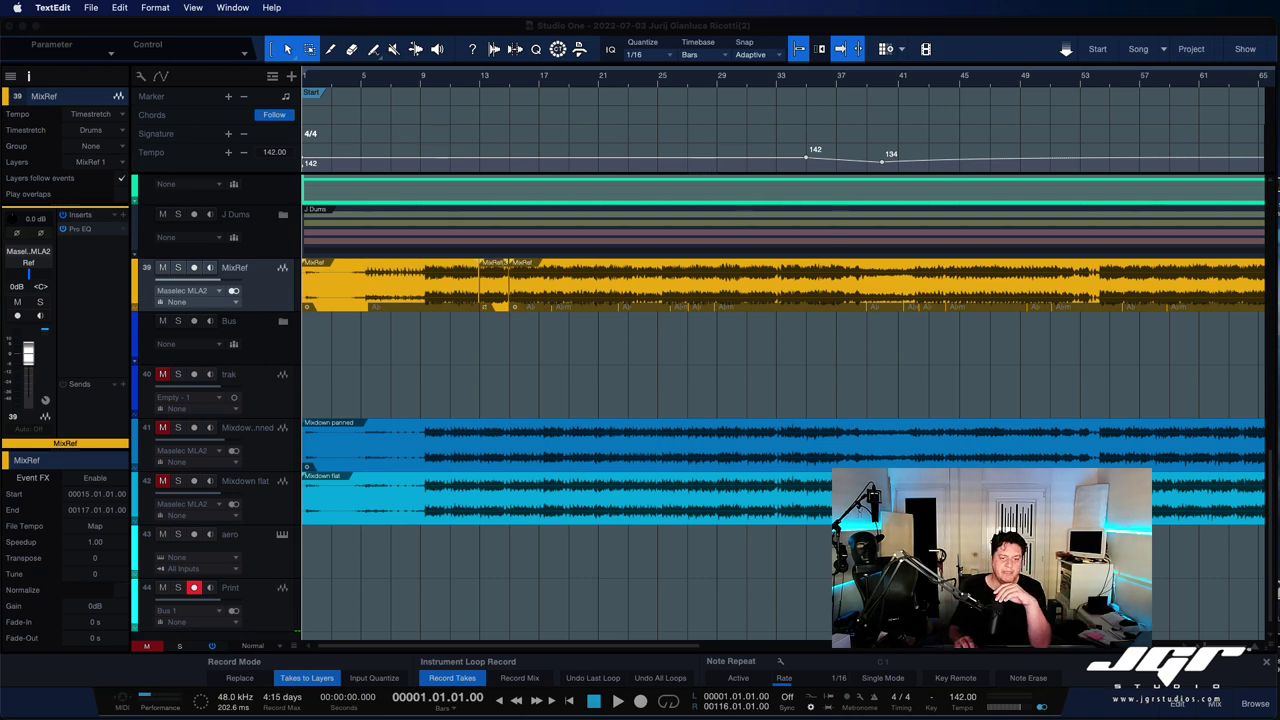
Switch back to Studio One, show the mixing console, and look through the options for adding bus, FX and VCA channels
{"action": "key", "text": "super+Tab"}
{"action": "key", "text": "F3"}
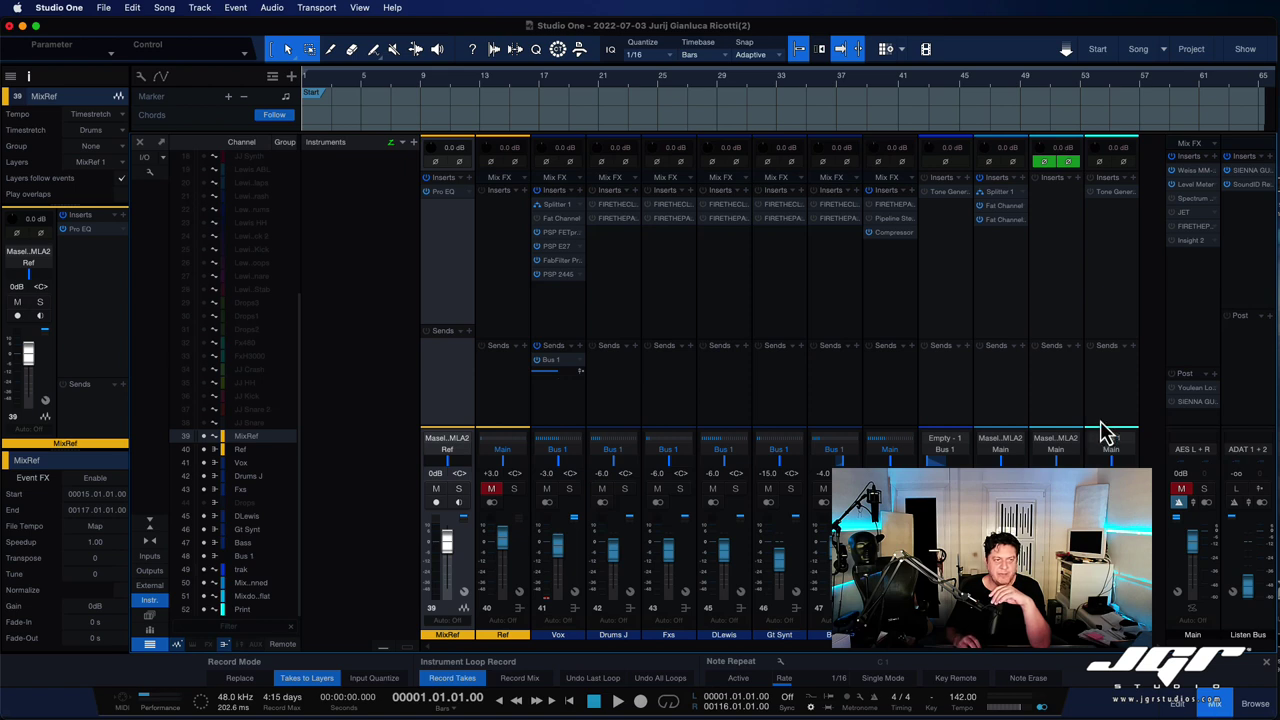
{"action": "right_click", "coordinate": [1150, 393]}
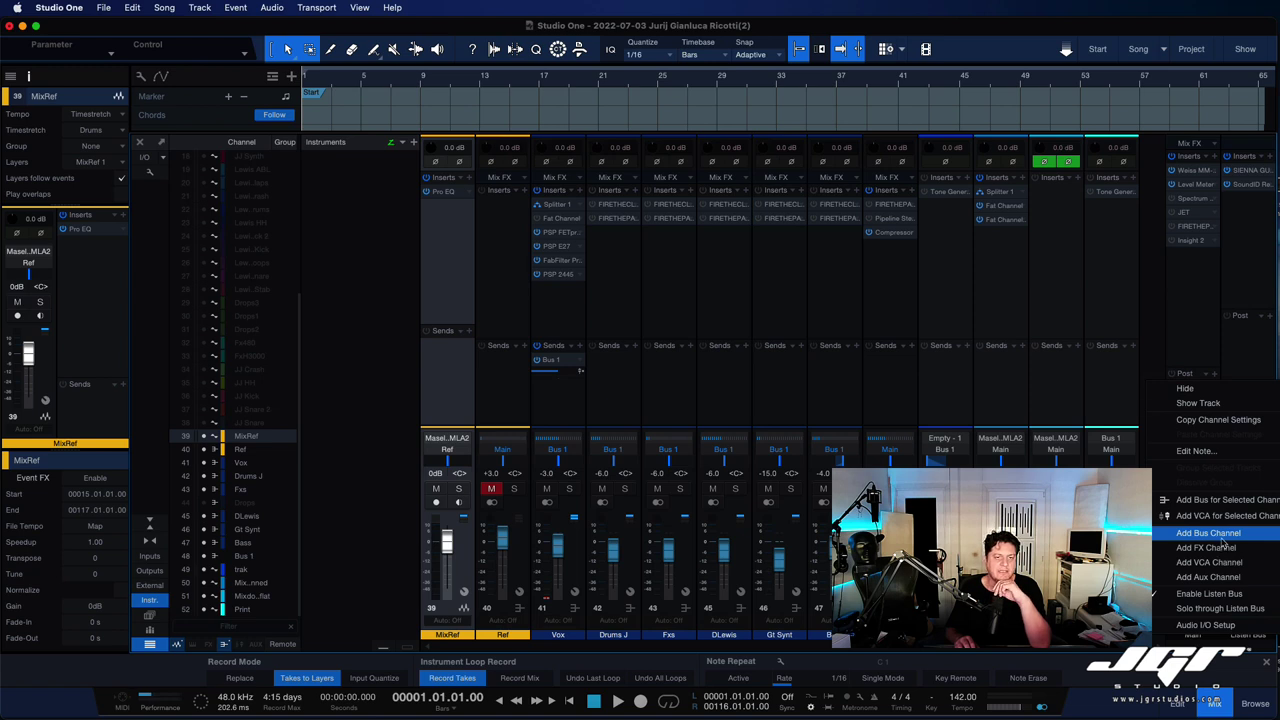
{"action": "left_click", "coordinate": [435, 300]}
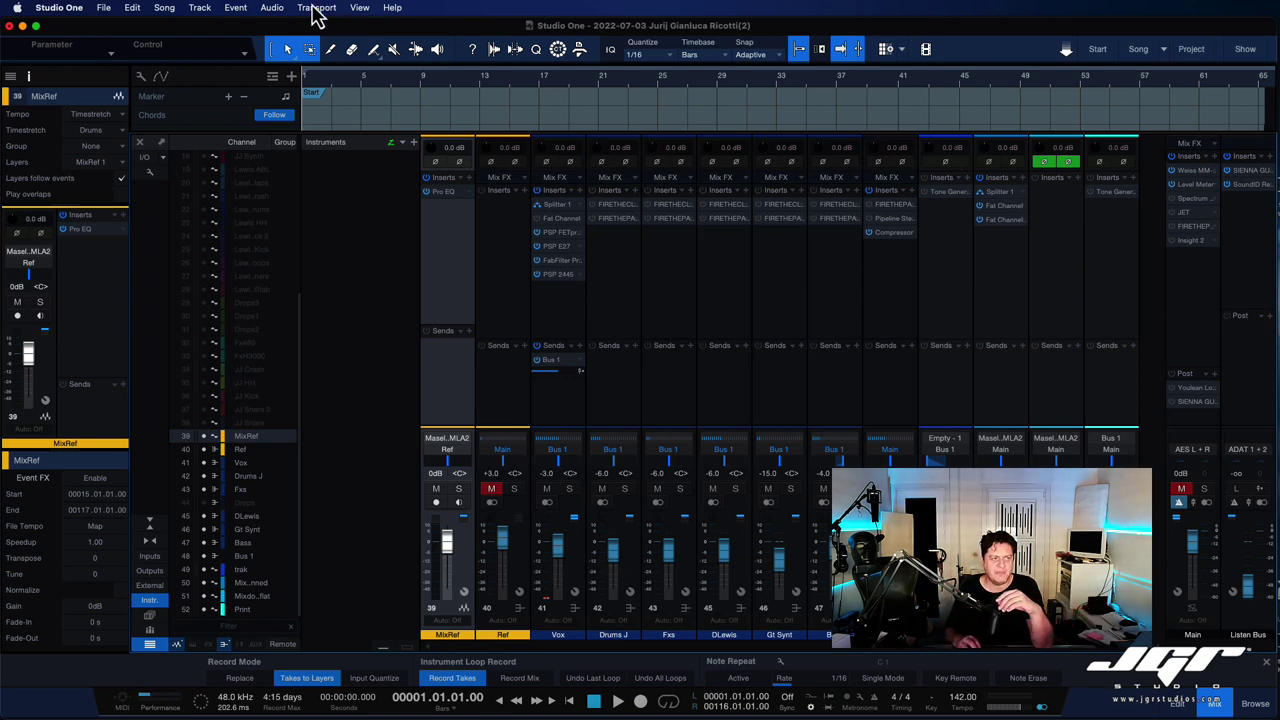
{"action": "left_click", "coordinate": [245, 8]}
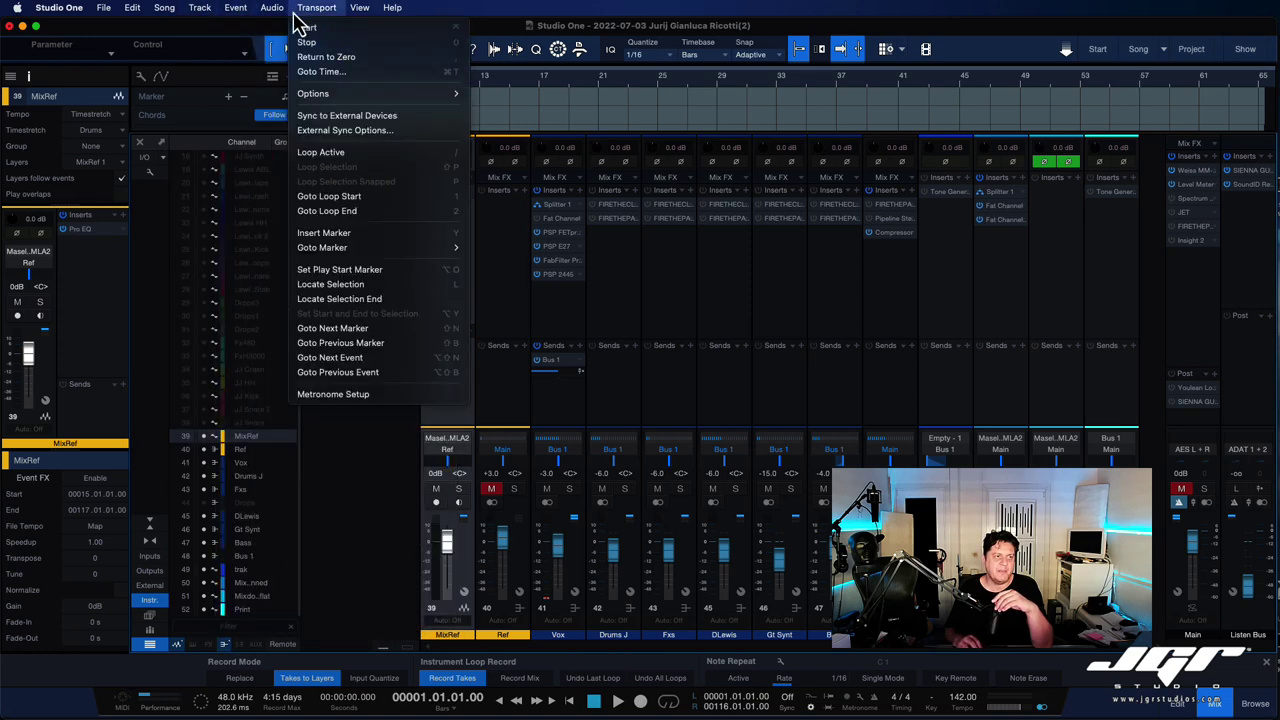
{"action": "mouse_move", "coordinate": [164, 8]}
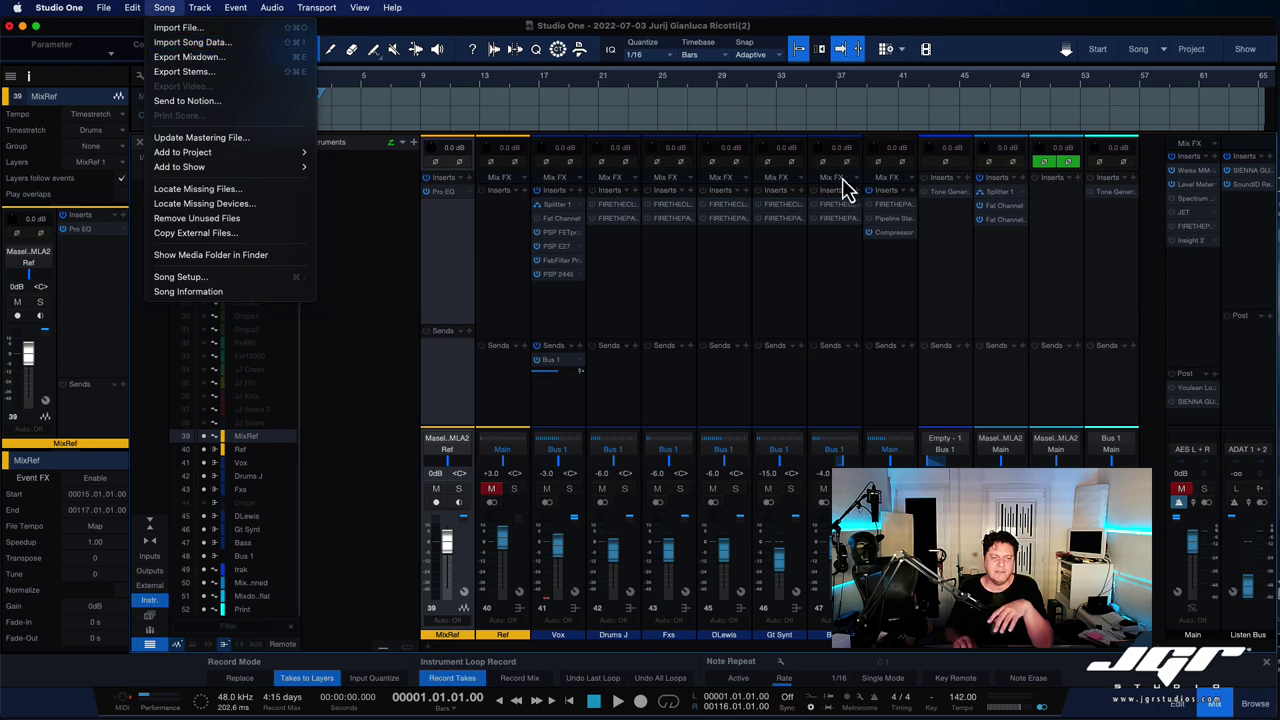
{"action": "left_click", "coordinate": [952, 272]}
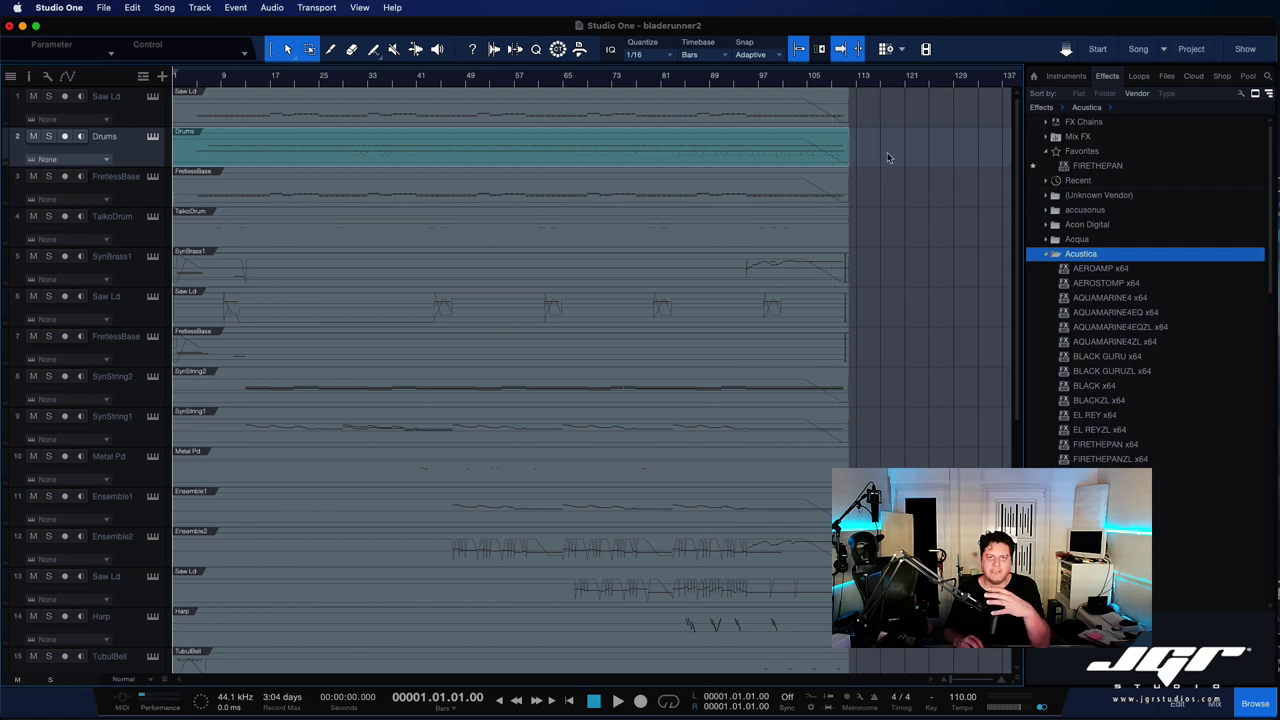
Open the Drums part of the bladerunner2 song in the note editor, examine its notes and velocities, and close the editor
{"action": "left_click", "coordinate": [865, 154]}
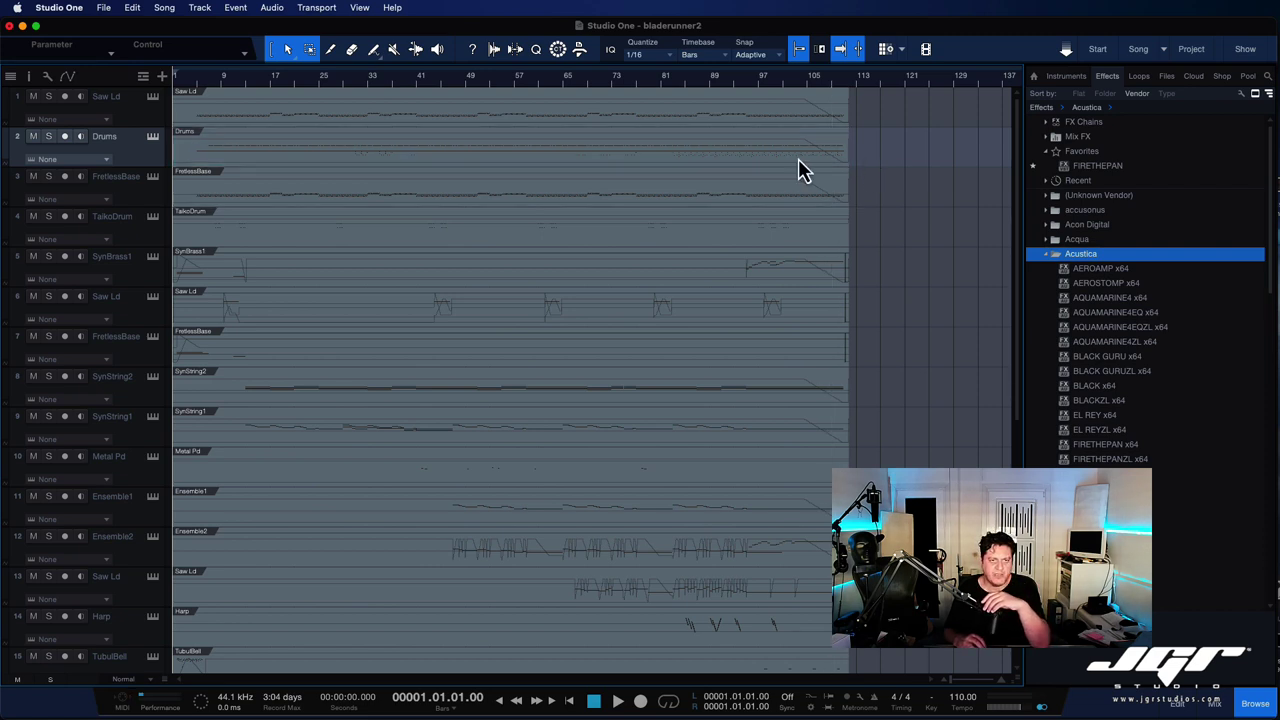
{"action": "double_click", "coordinate": [797, 159]}
{"action": "scroll", "coordinate": [916, 468], "scroll_direction": "down", "scroll_amount": 10}
{"action": "scroll", "coordinate": [916, 468], "scroll_direction": "right", "scroll_amount": 5}
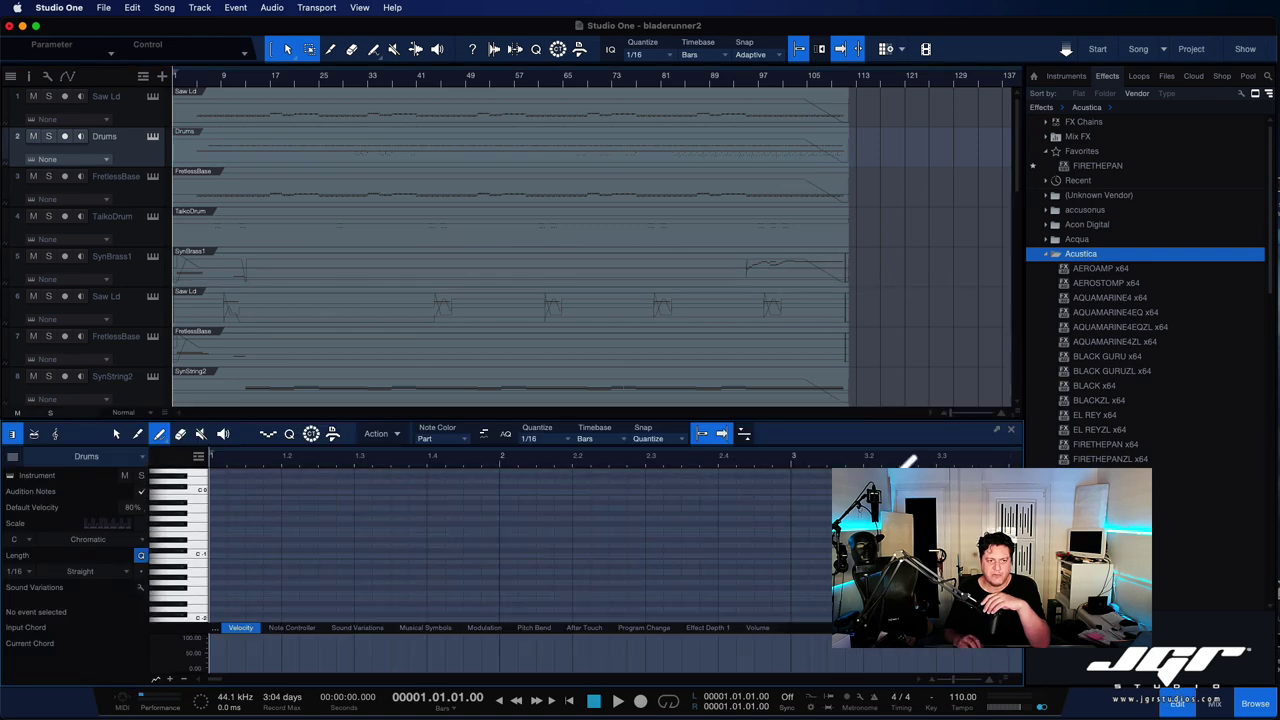
{"action": "scroll", "coordinate": [916, 464], "scroll_direction": "right", "scroll_amount": 8}
{"action": "scroll", "coordinate": [916, 464], "scroll_direction": "up", "scroll_amount": 7}
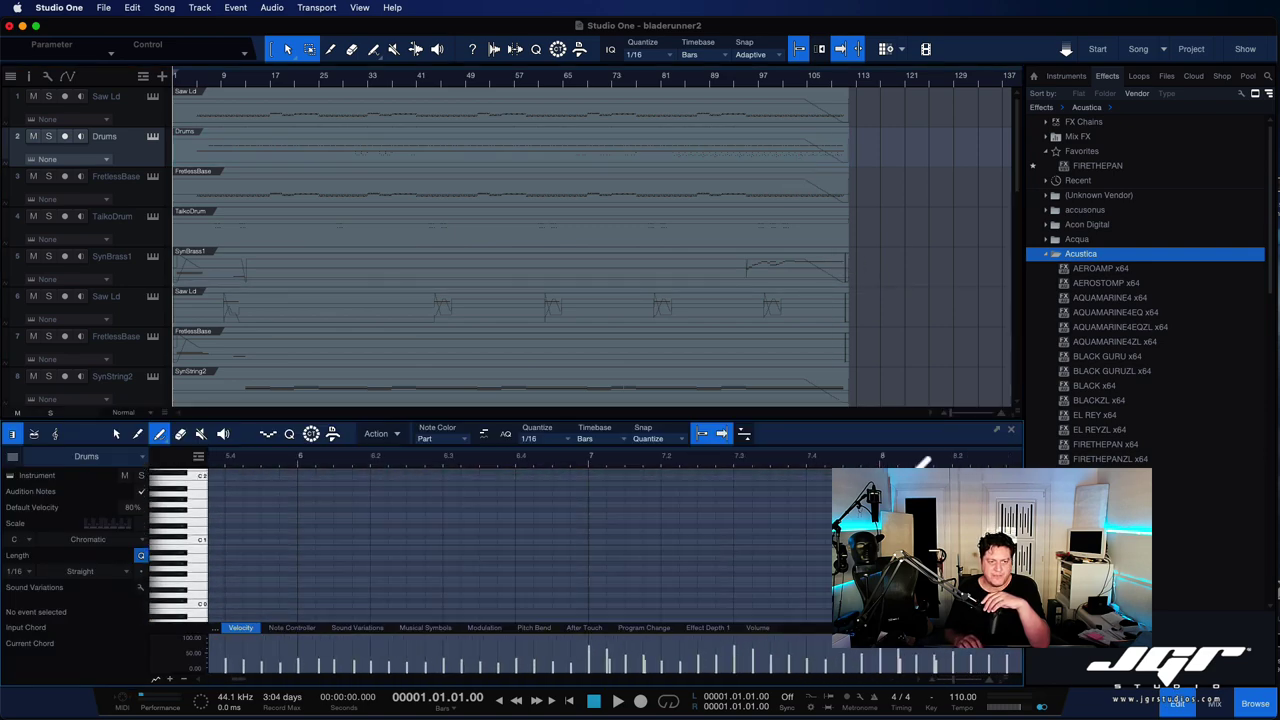
{"action": "scroll", "coordinate": [490, 545], "scroll_direction": "up", "scroll_amount": 6}
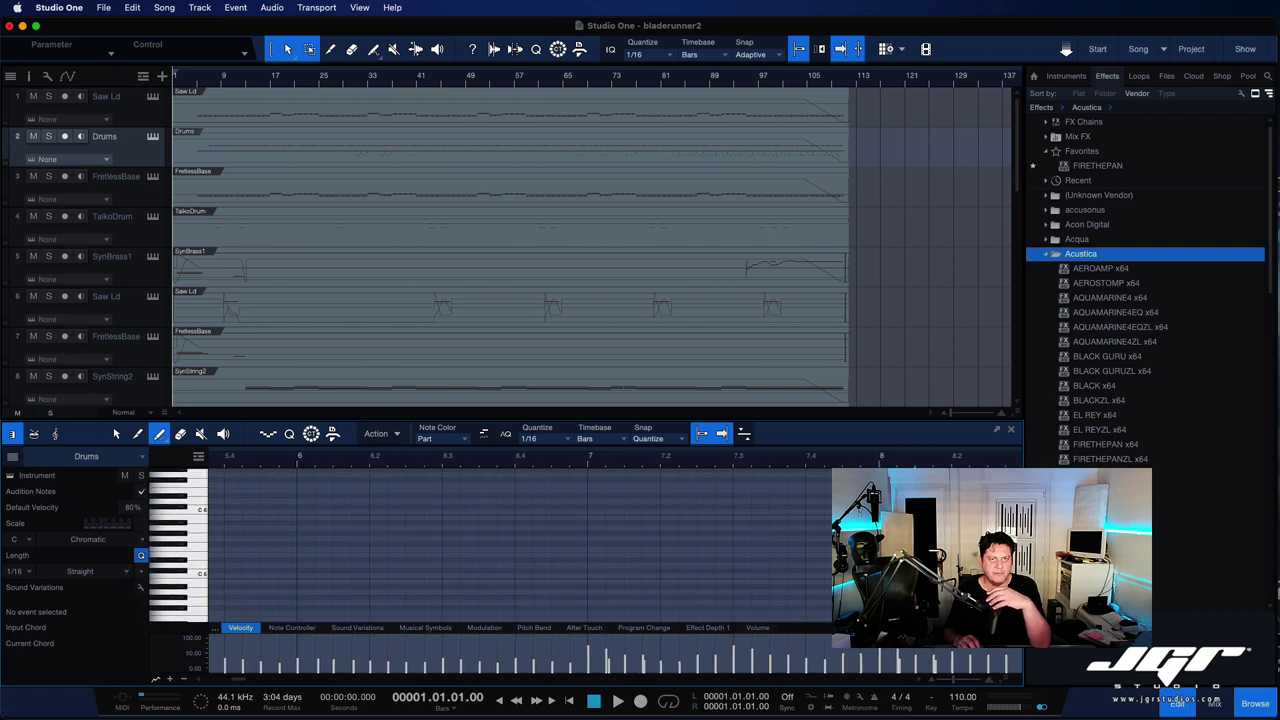
{"action": "left_click", "coordinate": [1010, 429]}
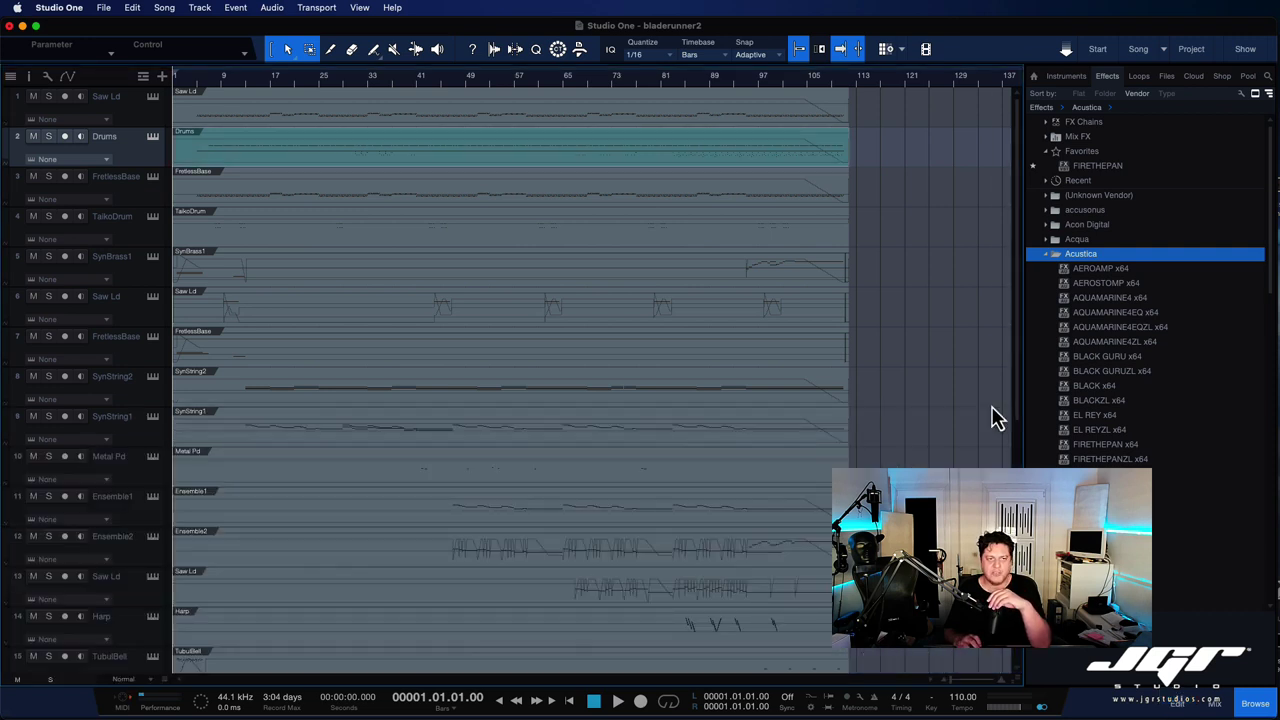
Explode the pitches of the Drums part to separate tracks
{"action": "right_click", "coordinate": [757, 152]}
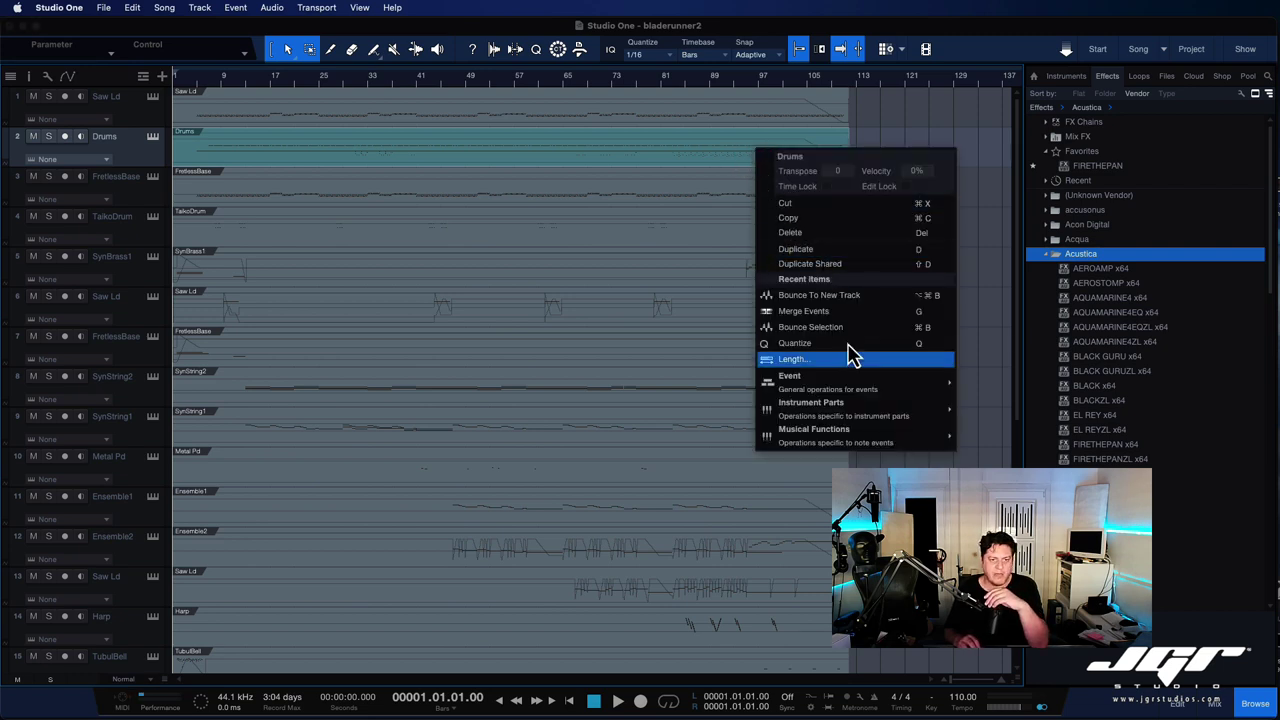
{"action": "mouse_move", "coordinate": [872, 424]}
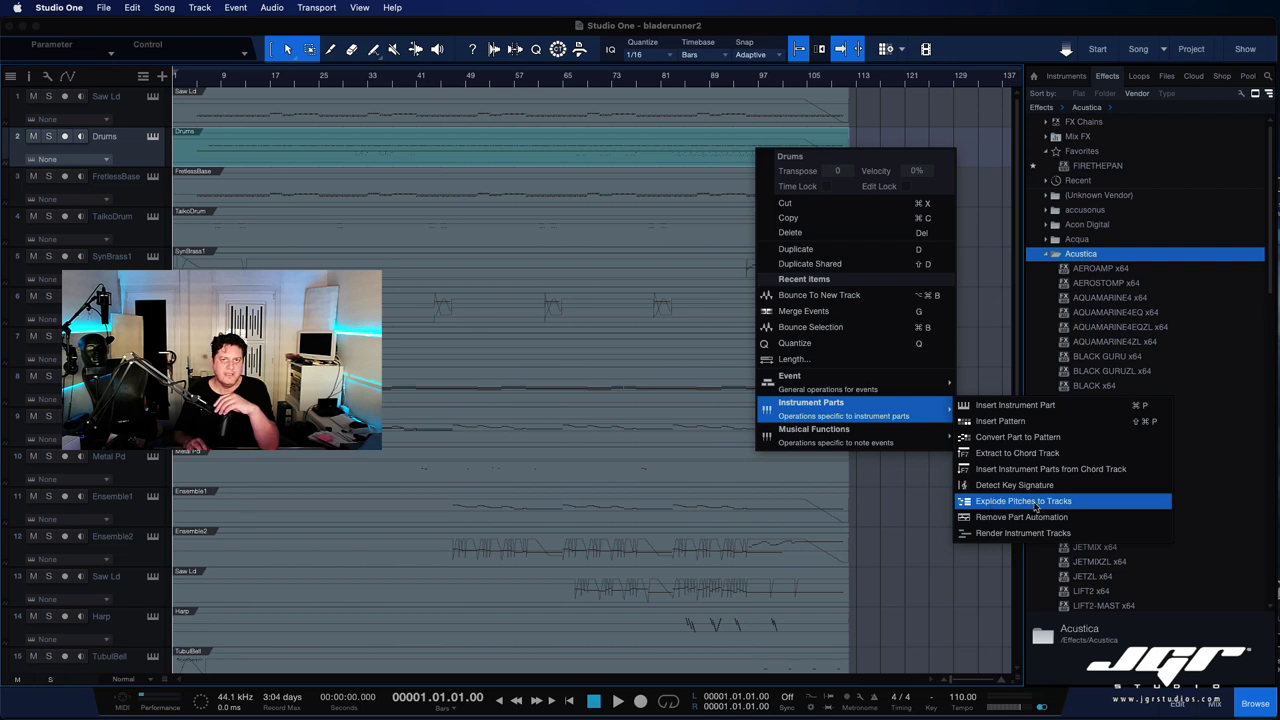
{"action": "left_click", "coordinate": [1035, 507]}
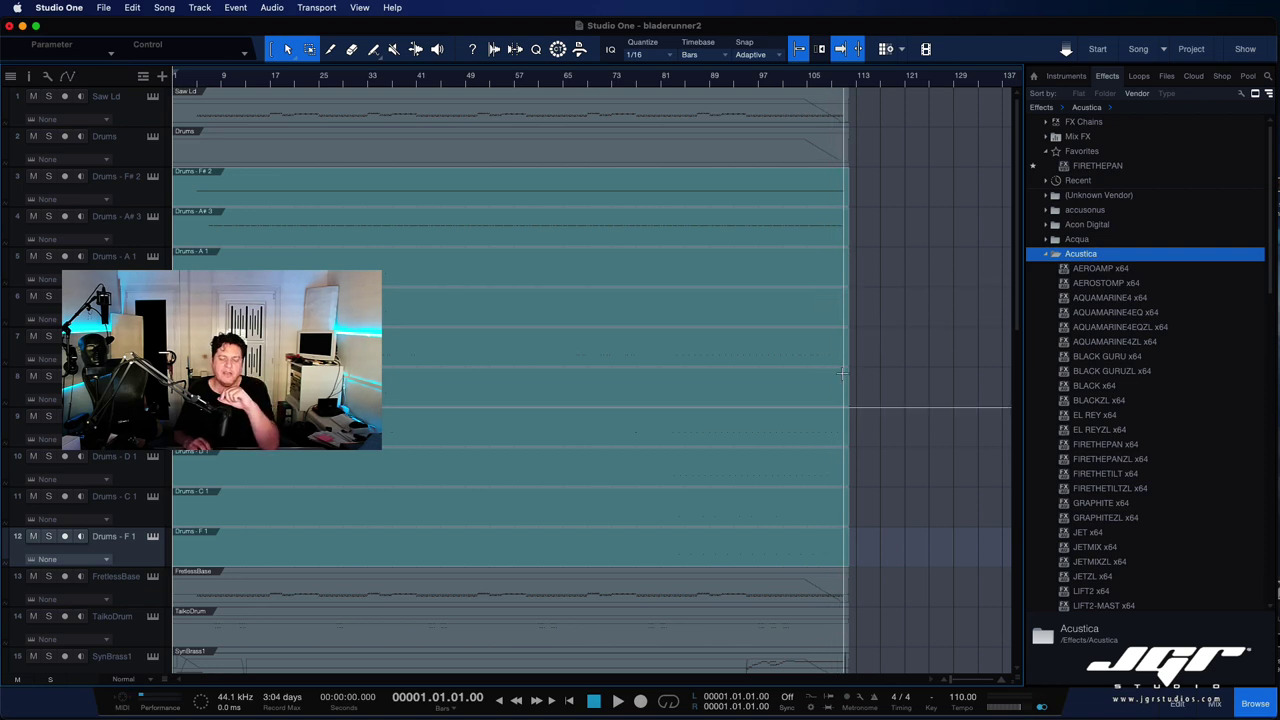
Move the exploded drum parts onto the Drums - F# 2 track and merge the stacked events
{"action": "left_click_drag", "start_coordinate": [842, 374], "coordinate": [812, 333]}
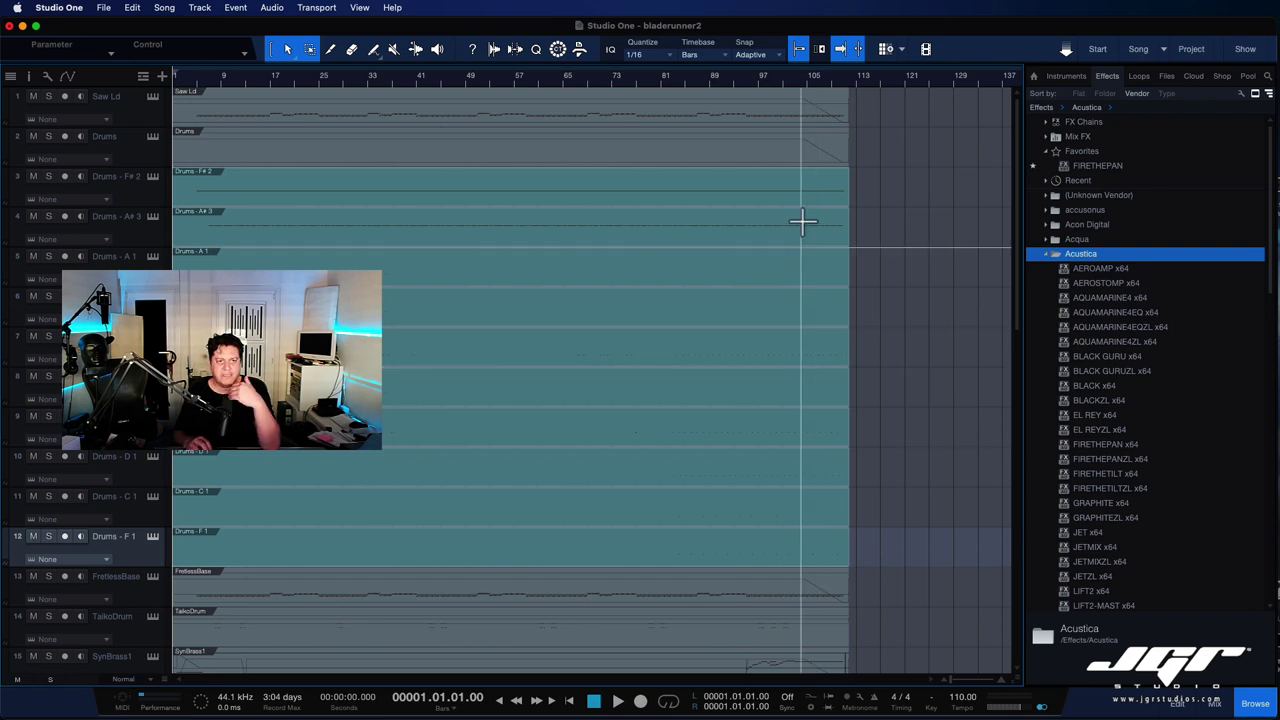
{"action": "right_click", "coordinate": [808, 193]}
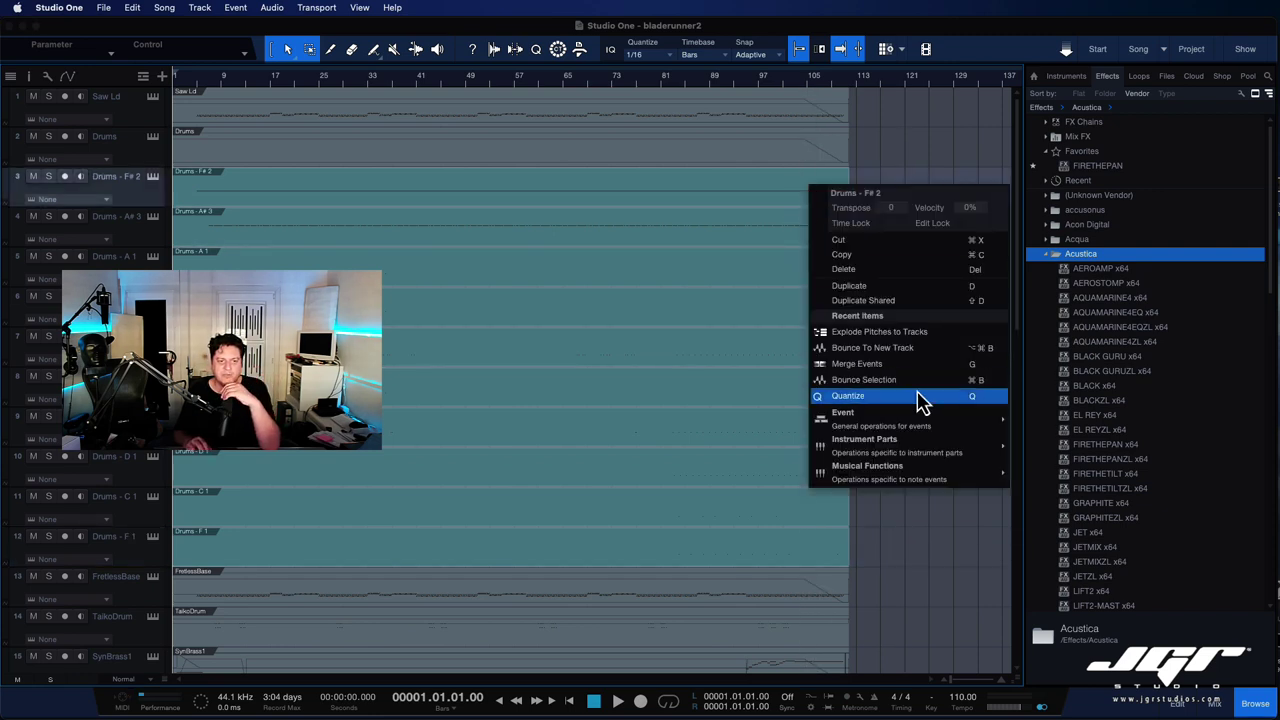
{"action": "left_click", "coordinate": [871, 240]}
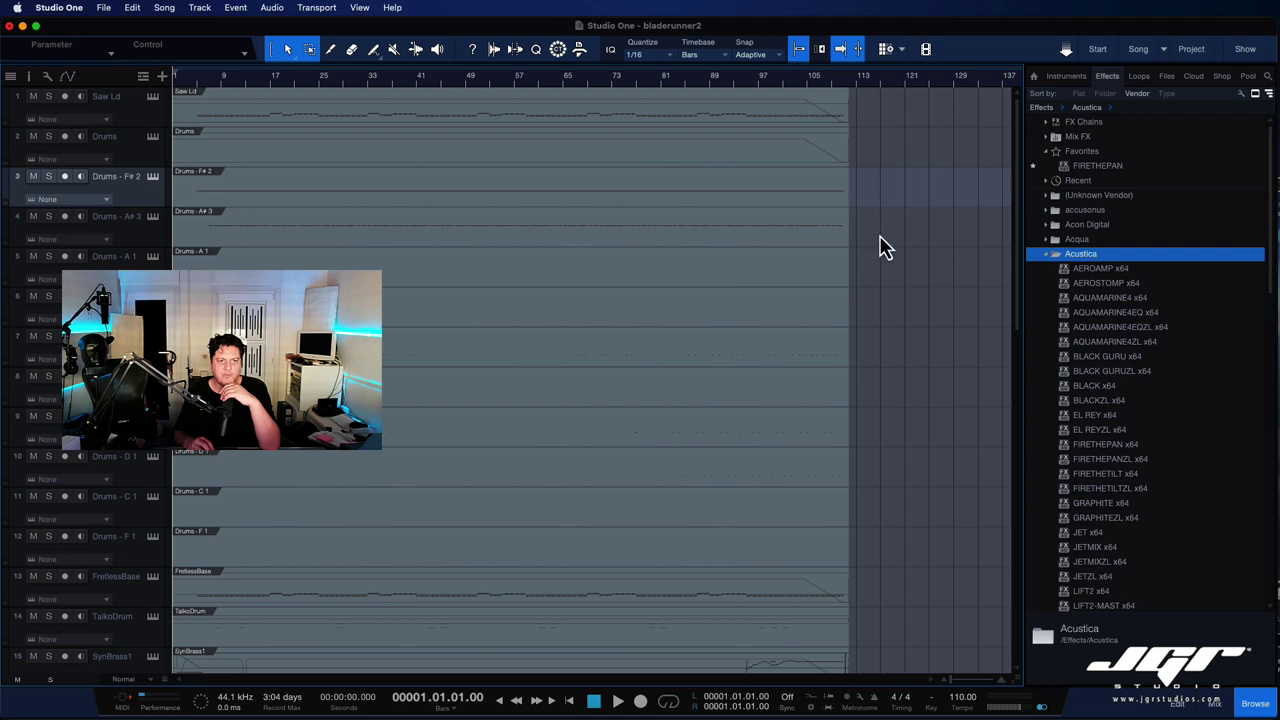
{"action": "left_click_drag", "start_coordinate": [874, 237], "coordinate": [826, 314]}
{"action": "left_click_drag", "start_coordinate": [817, 232], "coordinate": [817, 190]}
{"action": "left_click", "coordinate": [898, 242]}
{"action": "left_click", "coordinate": [824, 241]}
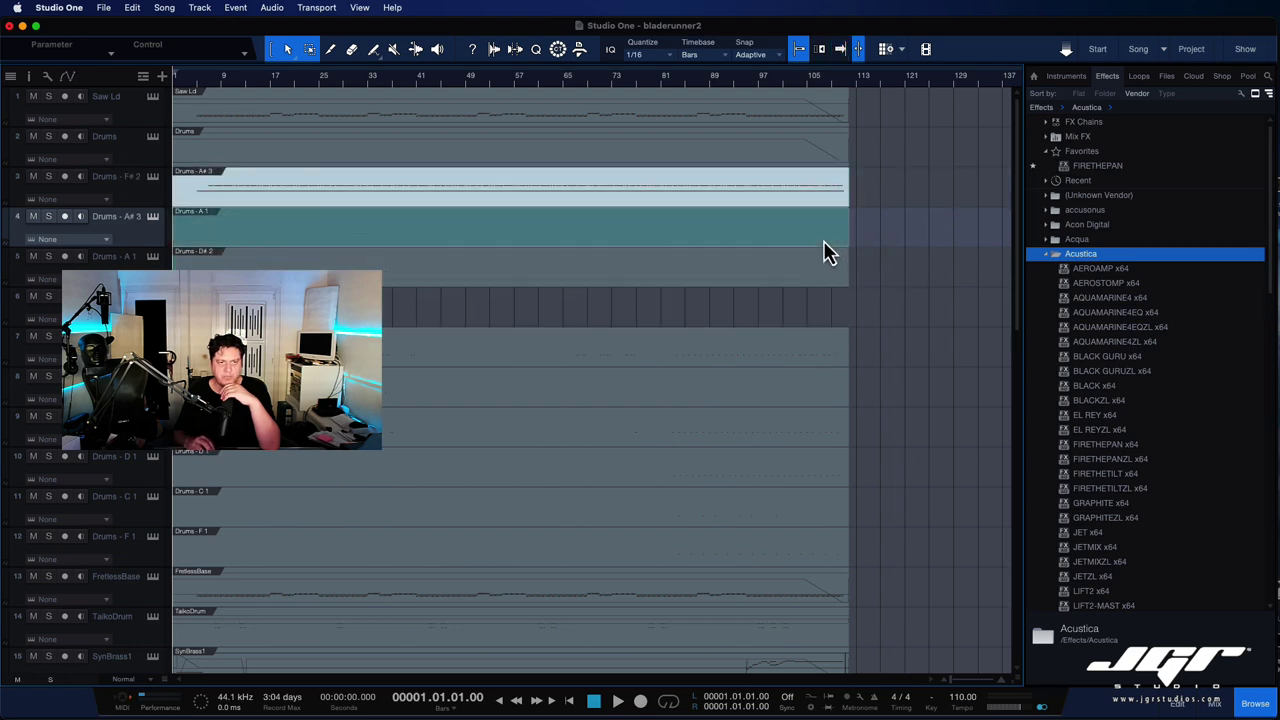
{"action": "left_click_drag", "start_coordinate": [823, 250], "coordinate": [824, 212]}
{"action": "right_click", "coordinate": [760, 199]}
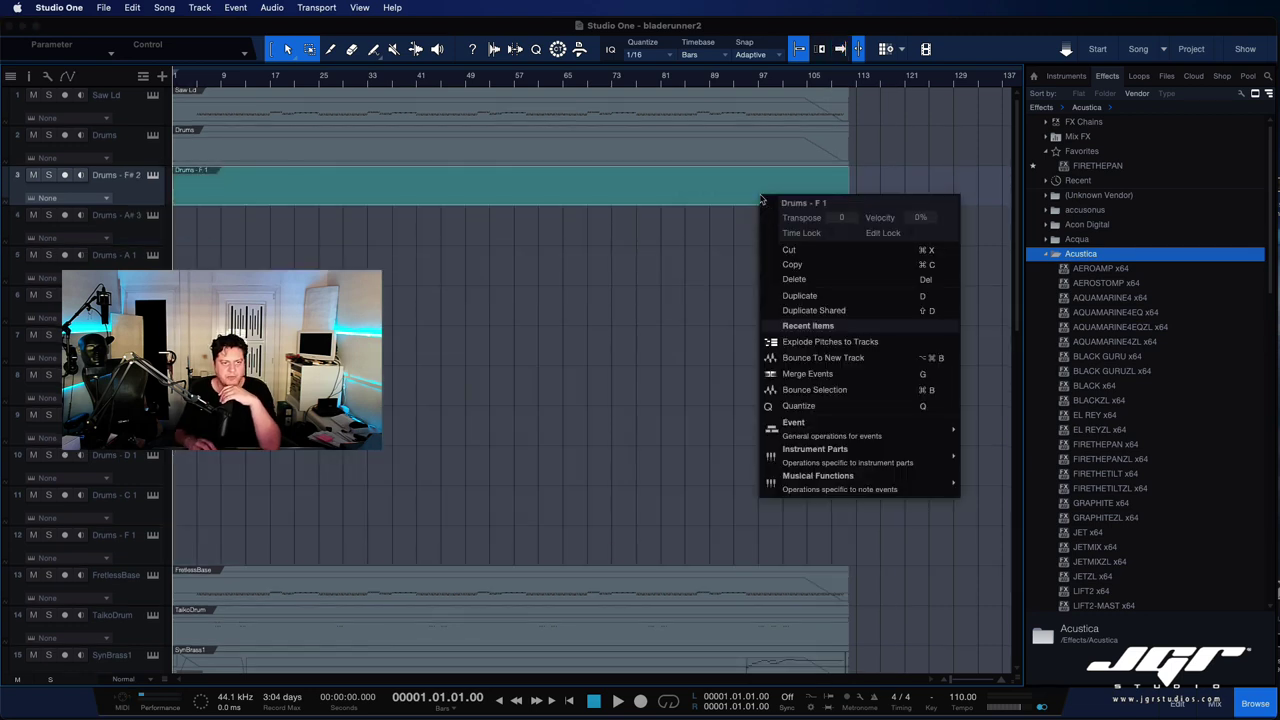
{"action": "left_click", "coordinate": [826, 376]}
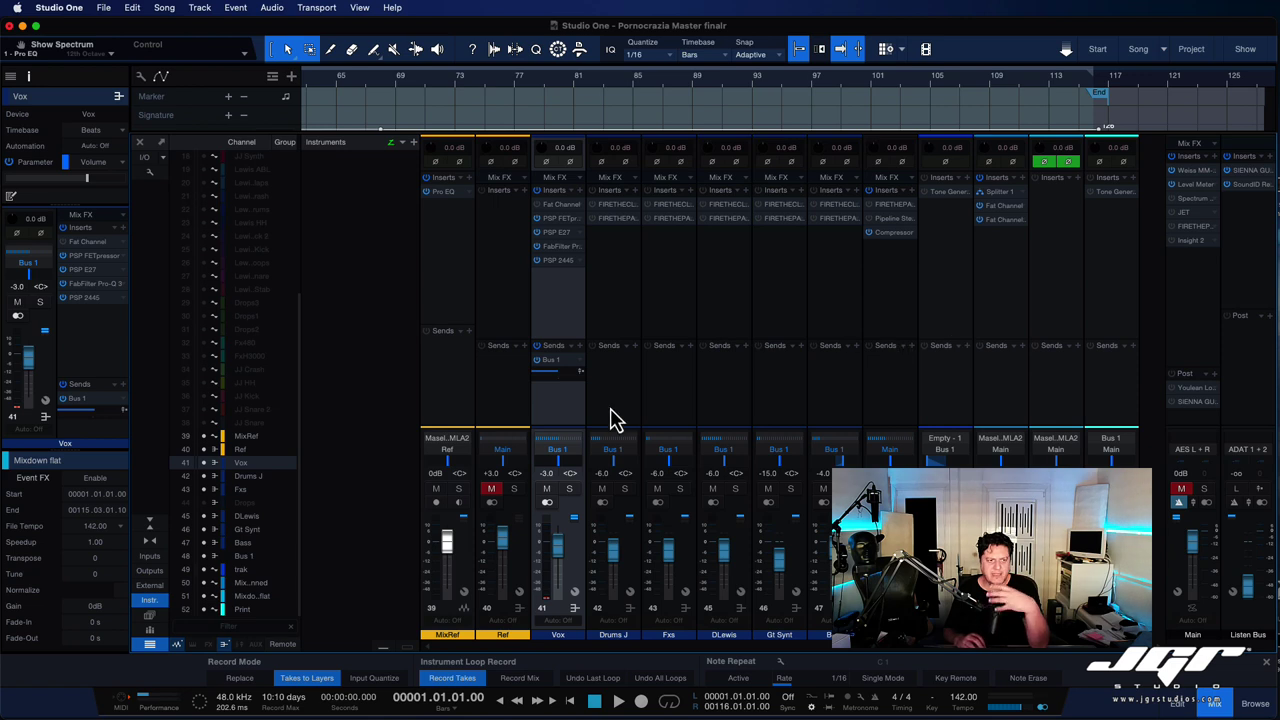
Disable Solo through Listen Bus in the console options, testing the solo behaviour on the Vox channel before and after
{"action": "left_click", "coordinate": [569, 489]}
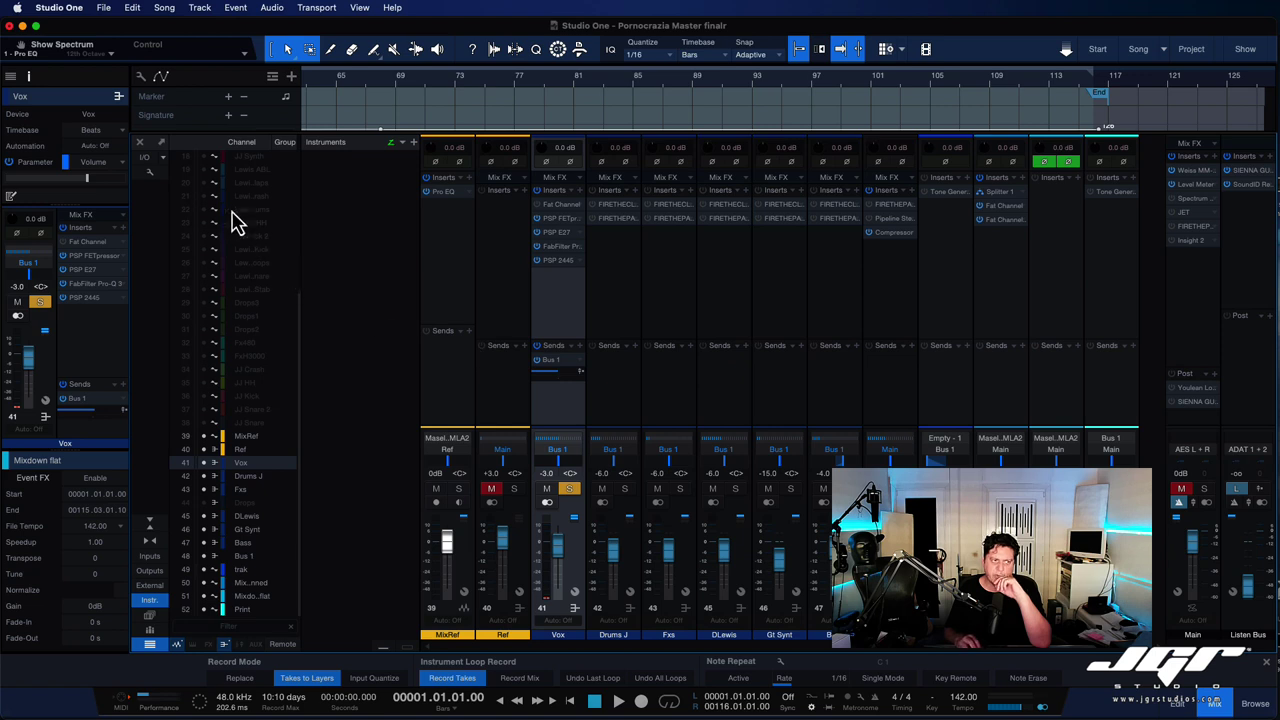
{"action": "left_click", "coordinate": [151, 172]}
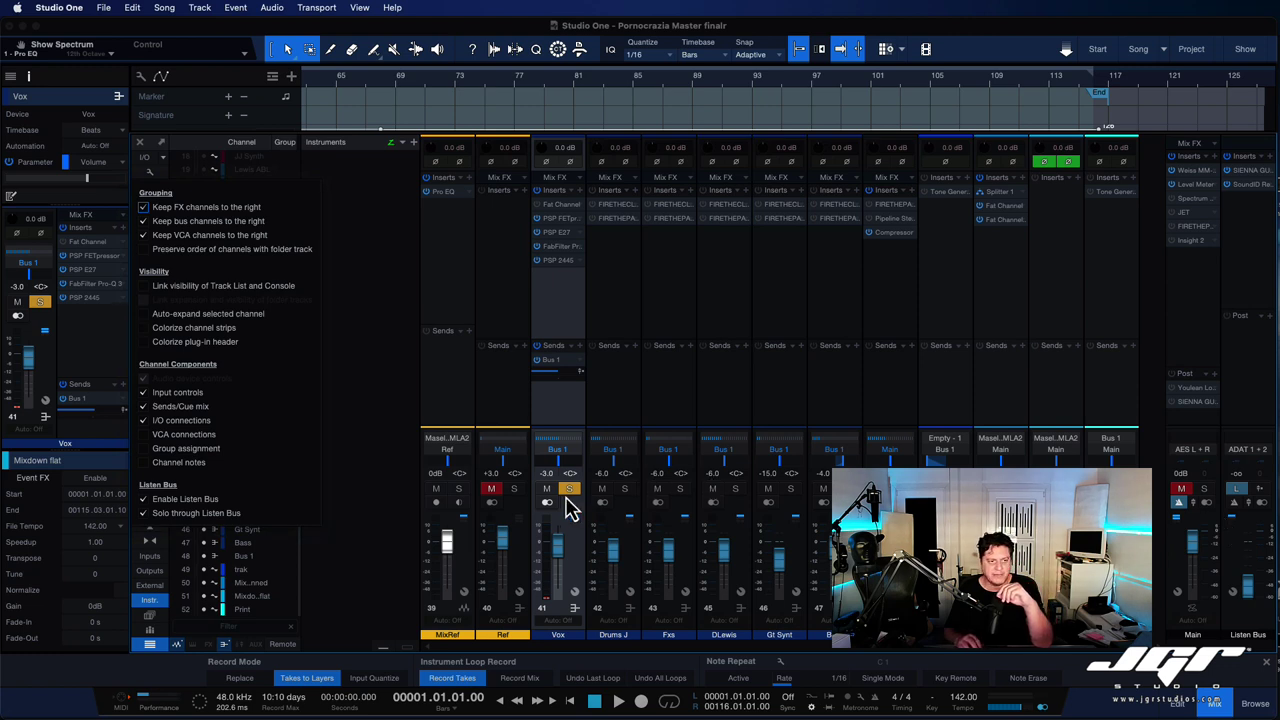
{"action": "left_click", "coordinate": [145, 514]}
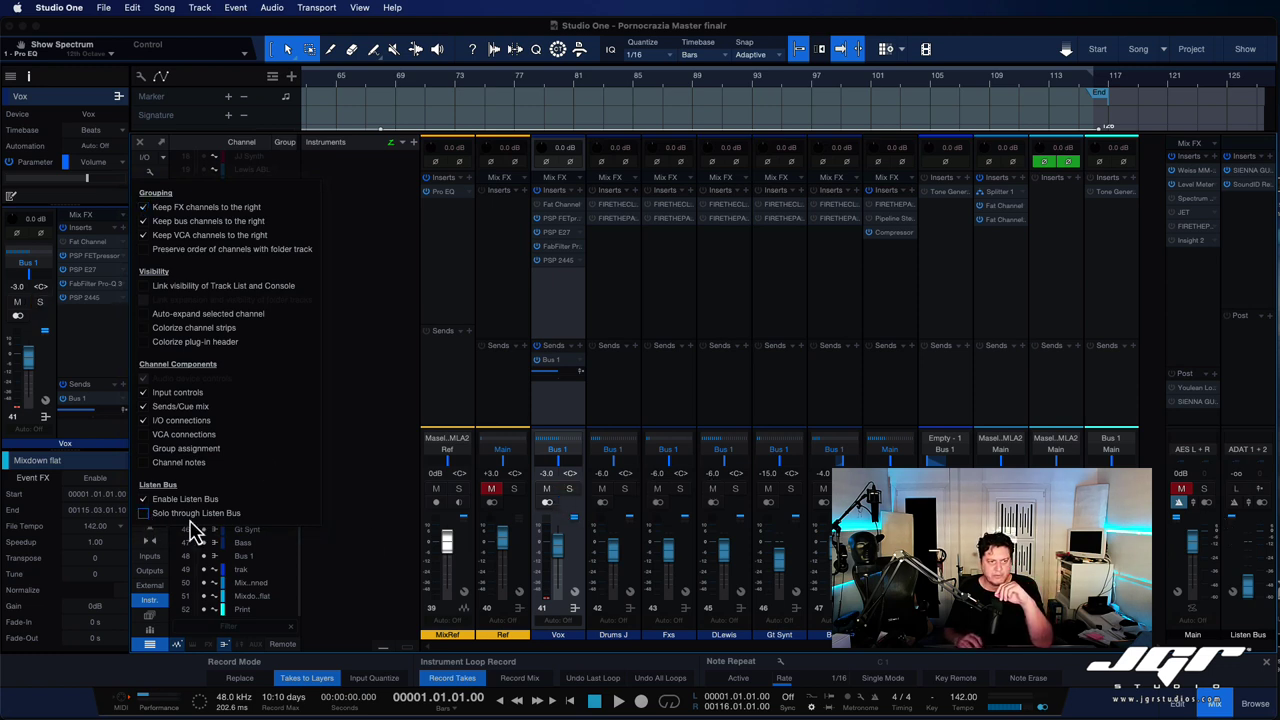
{"action": "left_click", "coordinate": [571, 500]}
{"action": "left_click", "coordinate": [570, 489]}
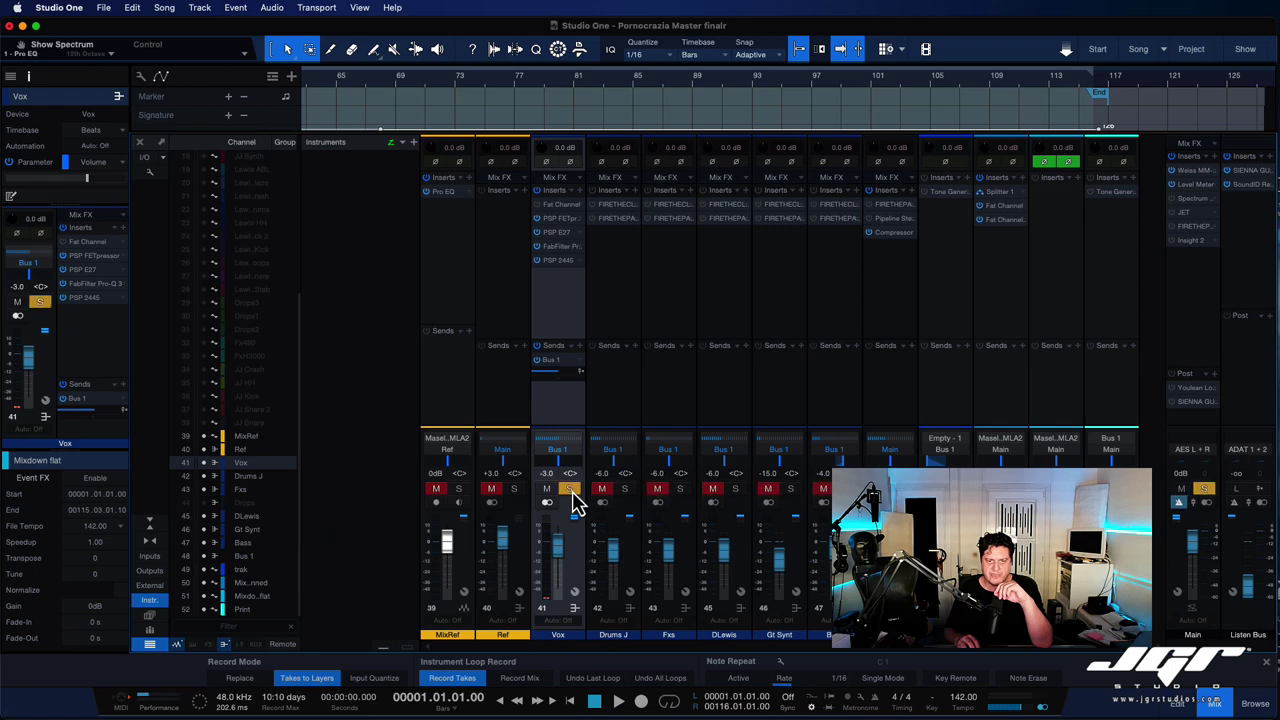
{"action": "left_click", "coordinate": [570, 489]}
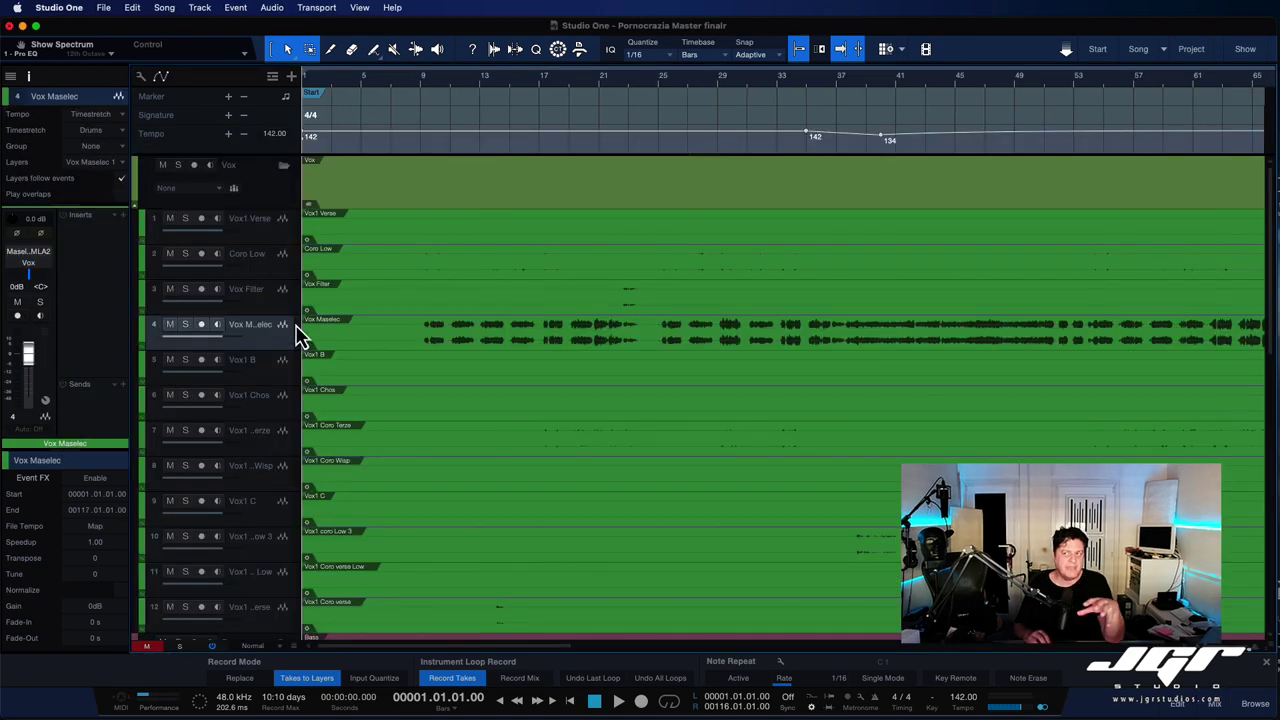
Edit the Vox Maselec event with Melodyne, dismiss the welcome window, and render its event effect
{"action": "right_click", "coordinate": [461, 340]}
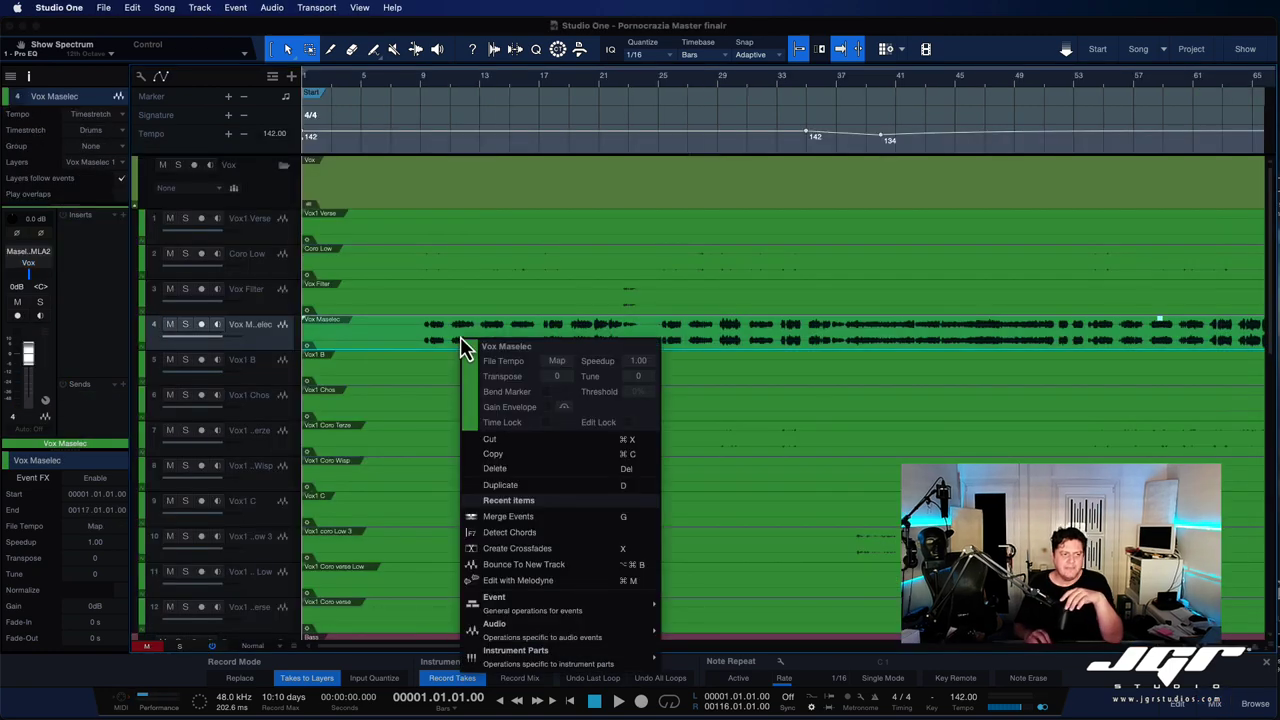
{"action": "left_click", "coordinate": [537, 582]}
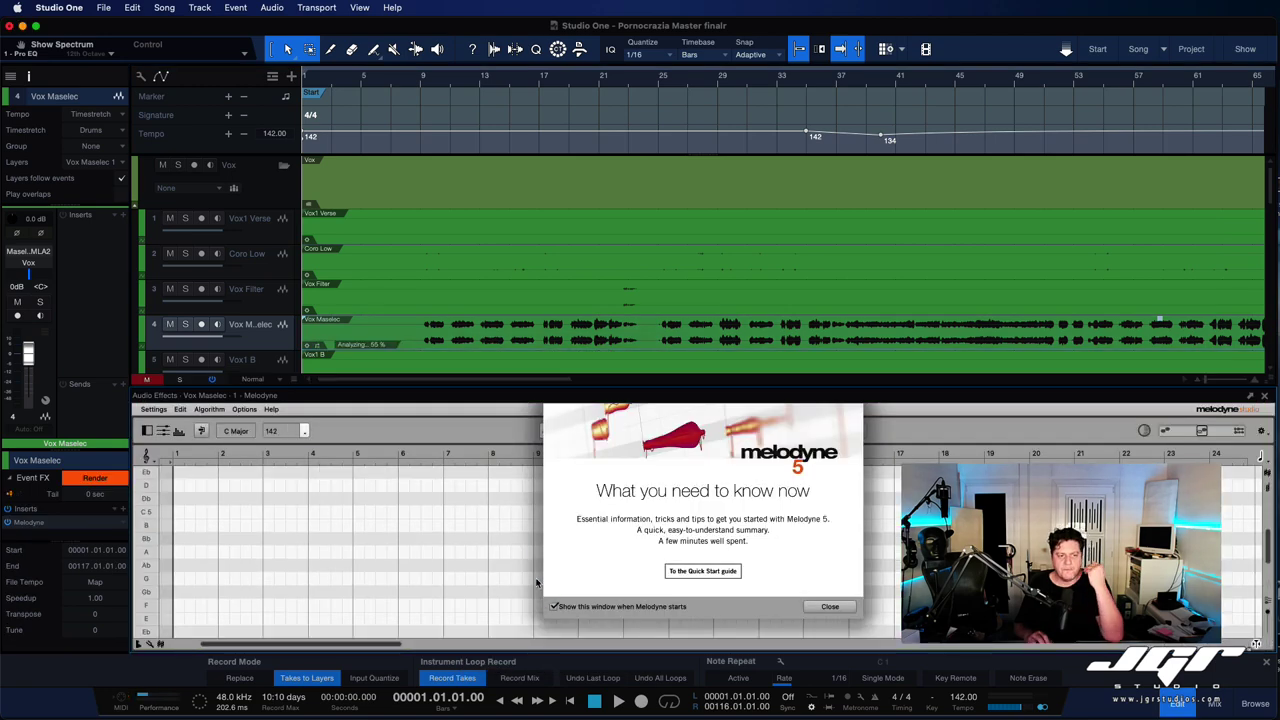
{"action": "left_click", "coordinate": [832, 607]}
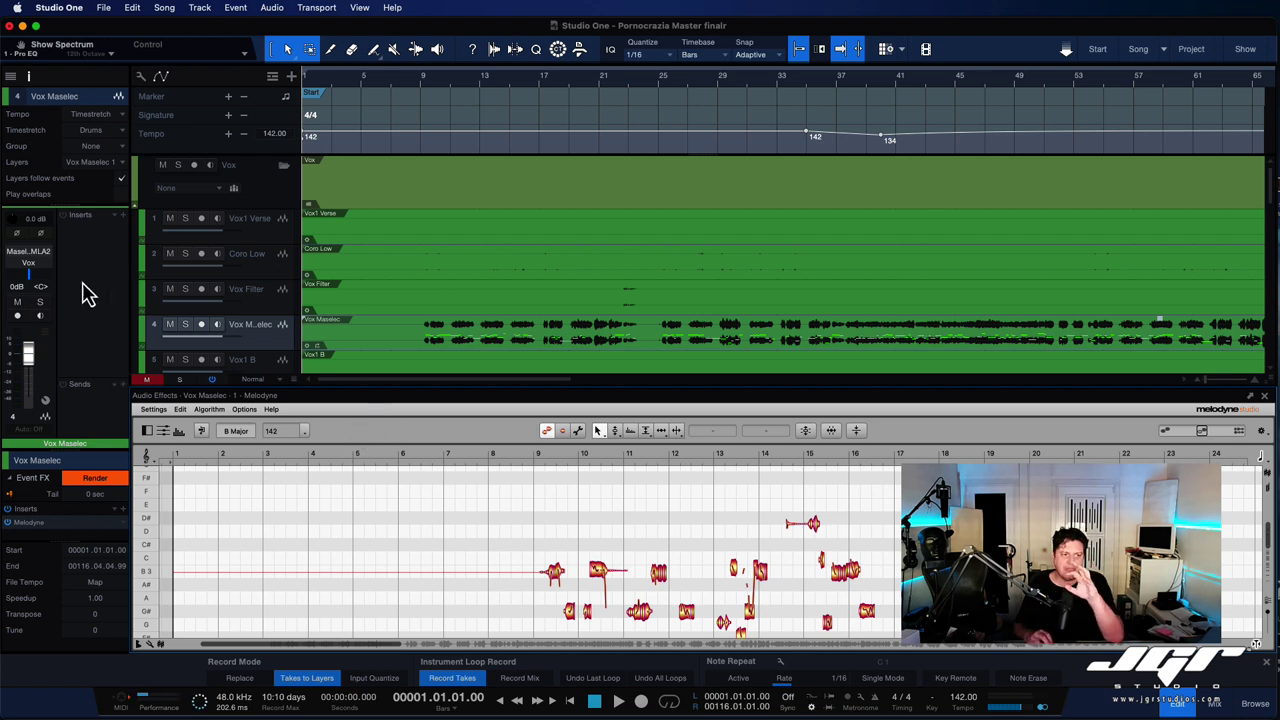
{"action": "left_click", "coordinate": [93, 482]}
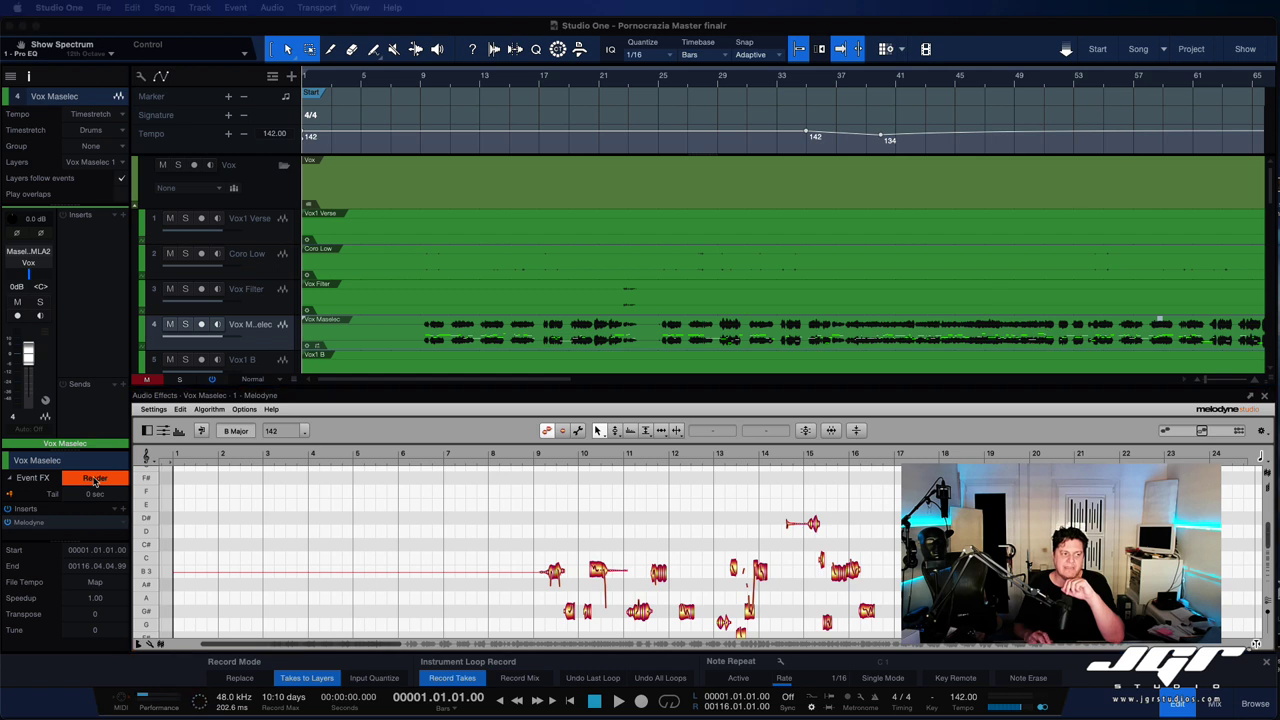